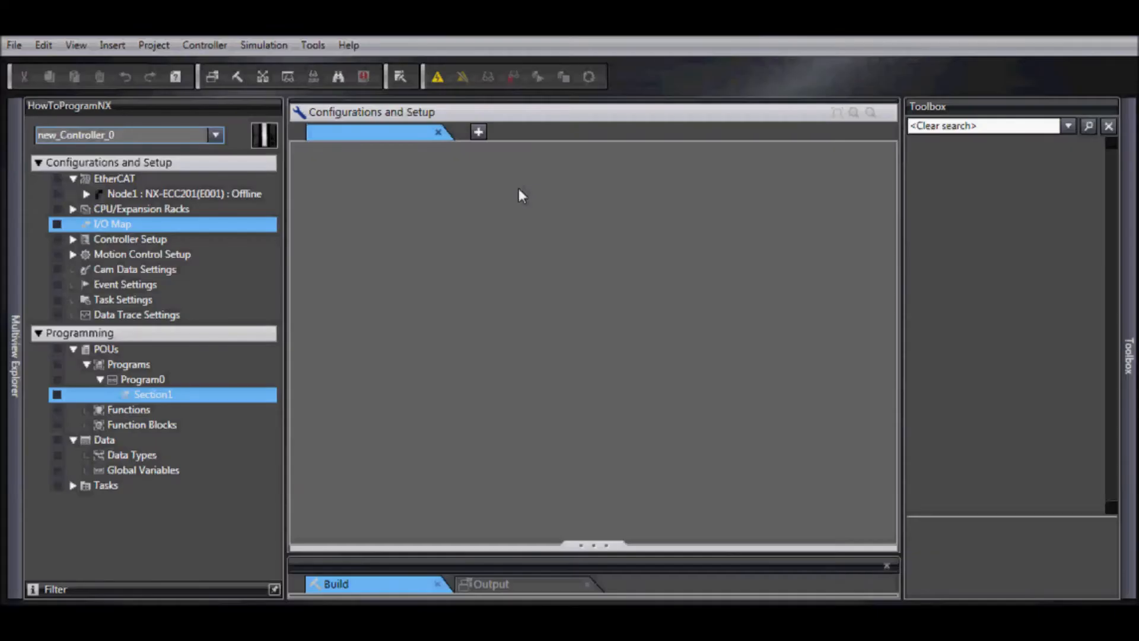
- Go online with the NJ controller new_Controller_0
{"action": "left_click", "coordinate": [216, 135]}
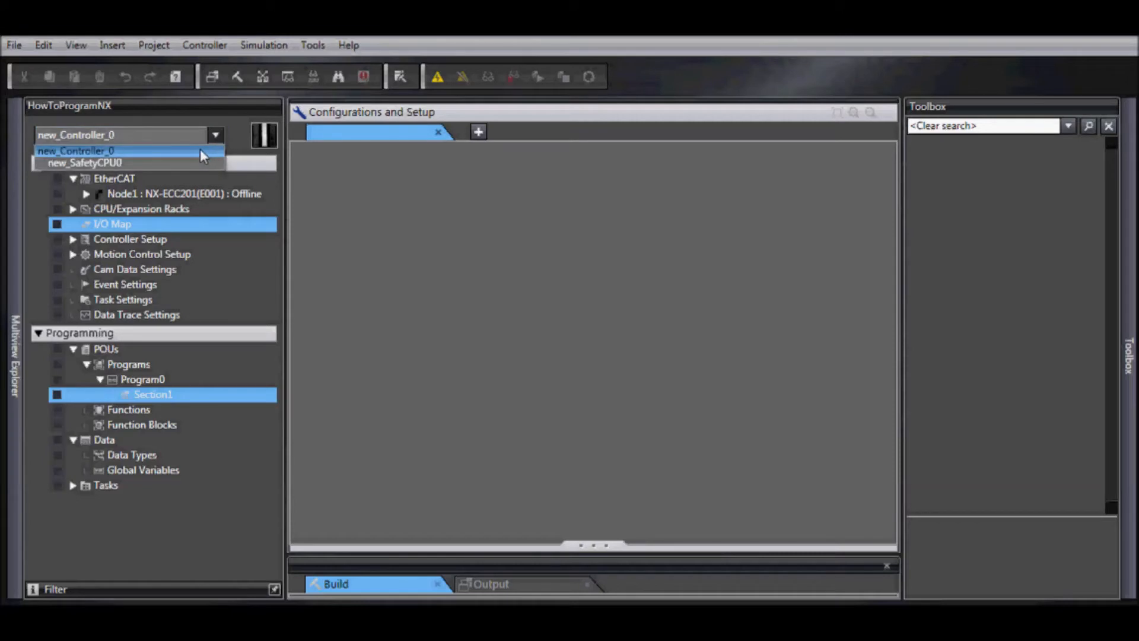
{"action": "left_click", "coordinate": [201, 150]}
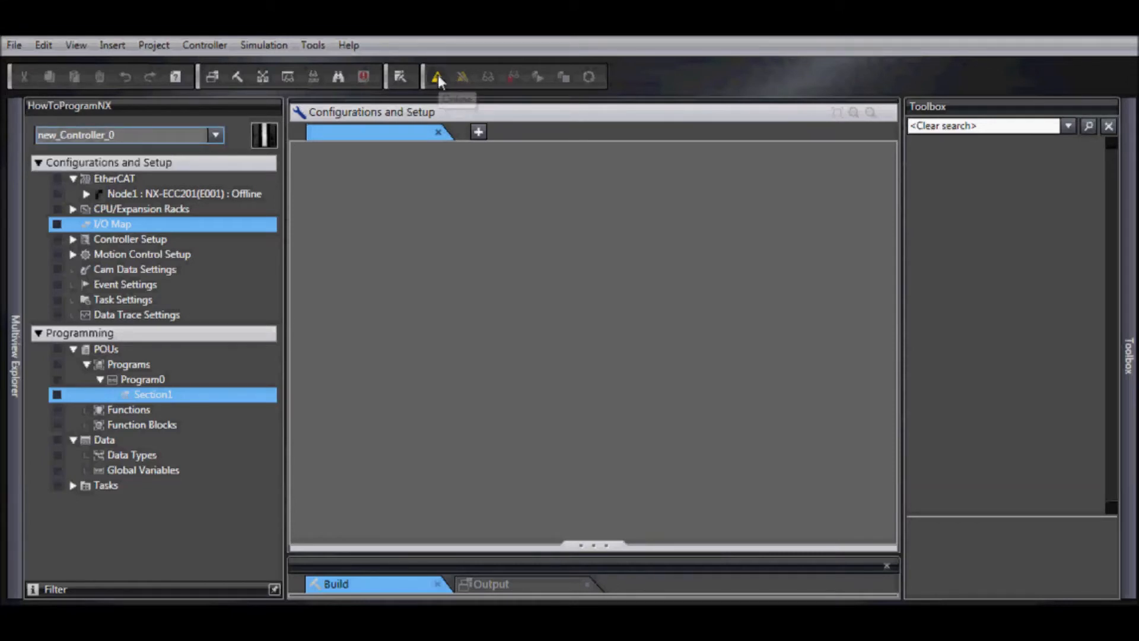
{"action": "left_click", "coordinate": [438, 77]}
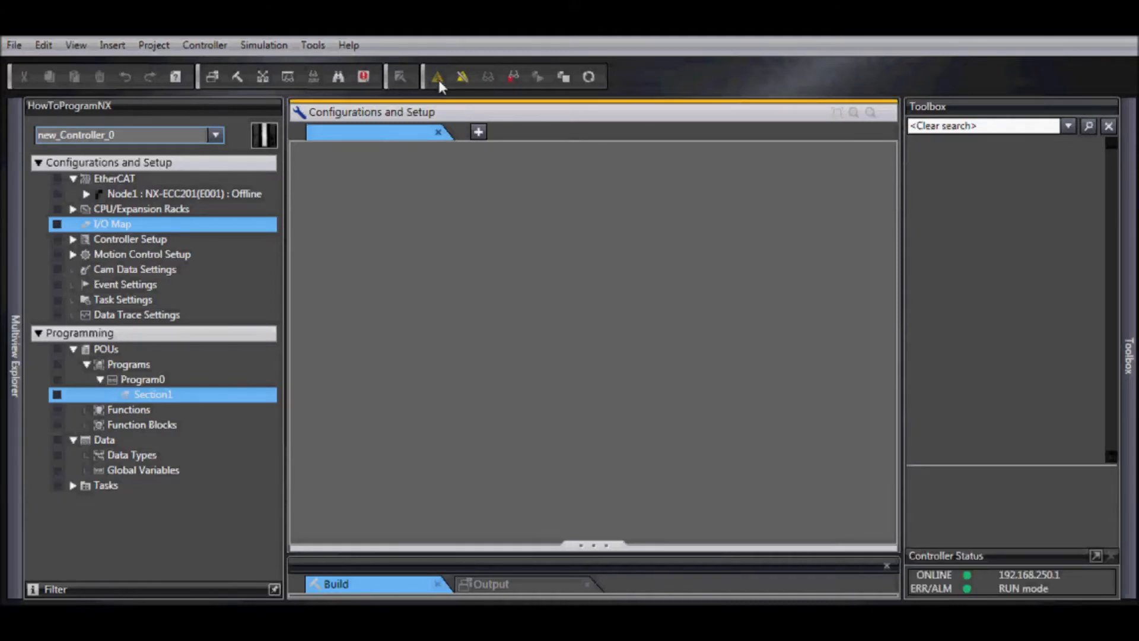
- Switch the NJ controller from RUN to PROGRAM mode, confirming the stop warning
{"action": "left_click", "coordinate": [206, 46]}
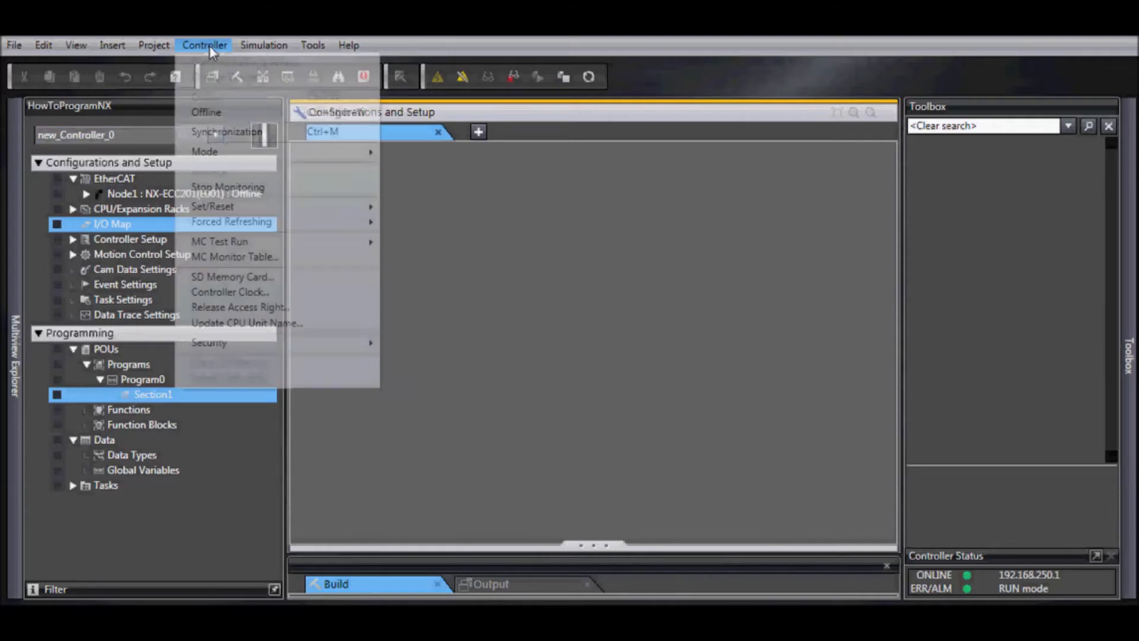
{"action": "mouse_move", "coordinate": [267, 151]}
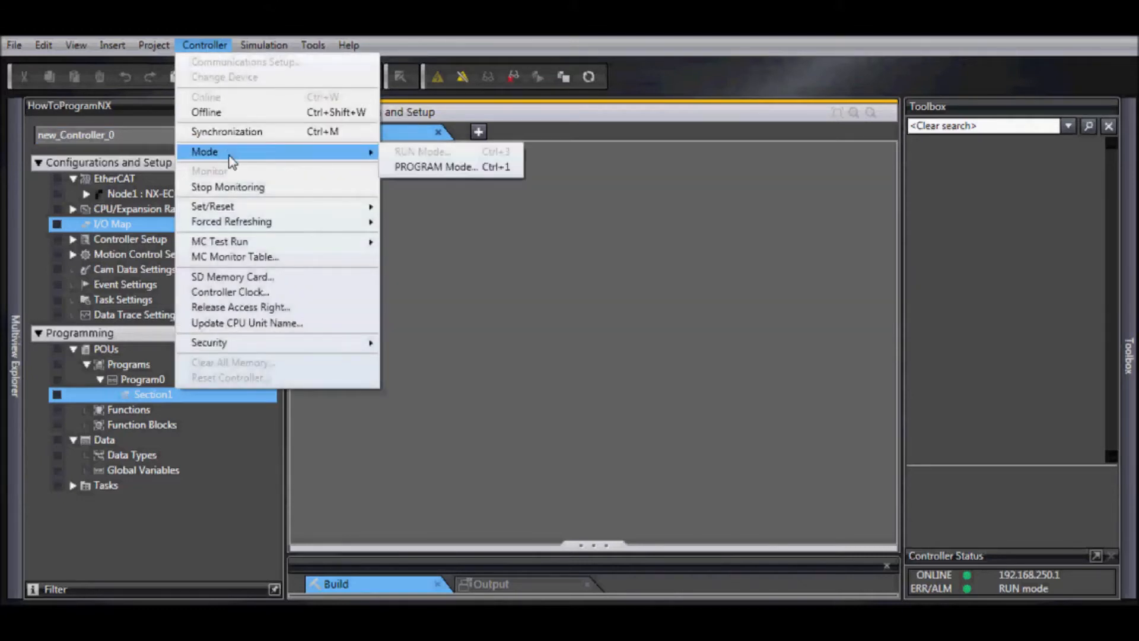
{"action": "left_click", "coordinate": [400, 170]}
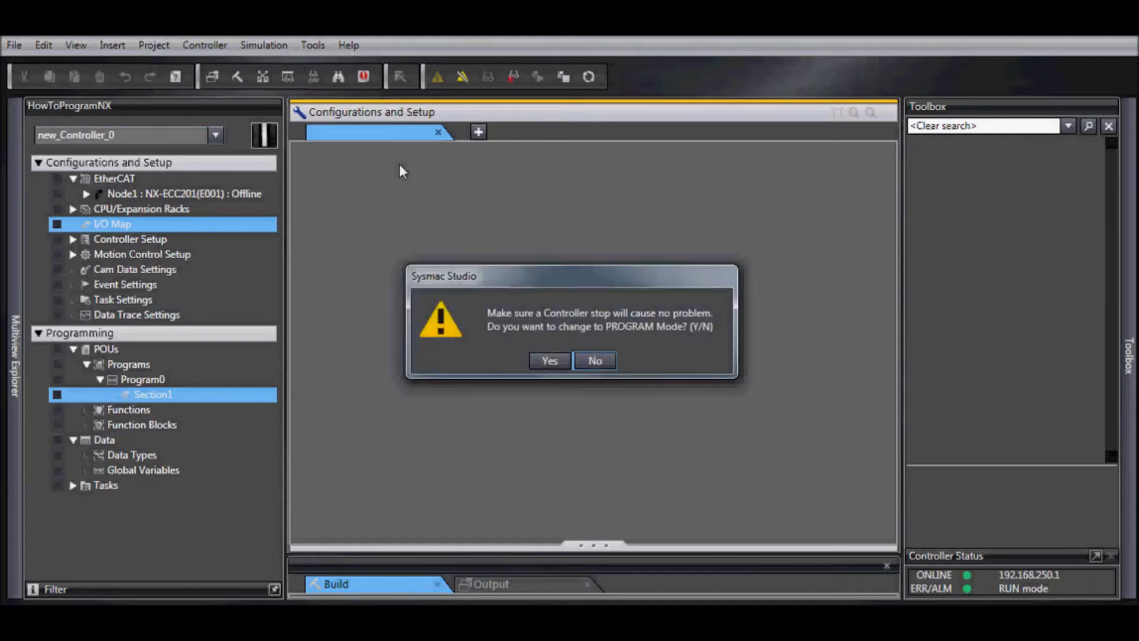
{"action": "left_click", "coordinate": [551, 358]}
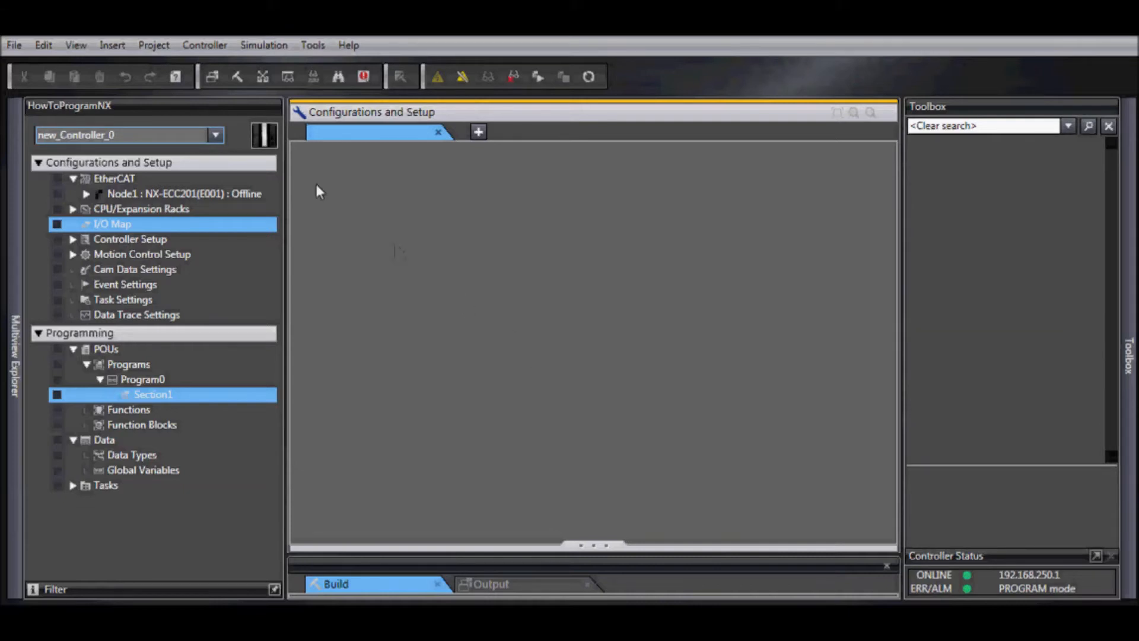
{"action": "left_click", "coordinate": [203, 46]}
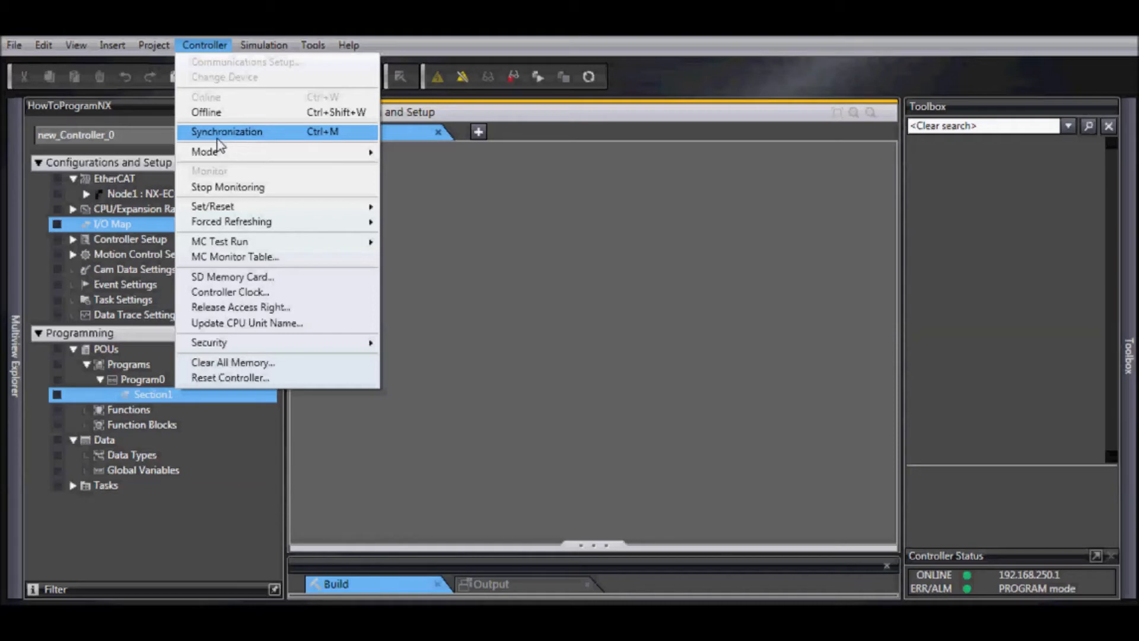
- Transfer the project to the controller, accepting the EtherCAT slave reset, then recompare the data
{"action": "left_click", "coordinate": [223, 133]}
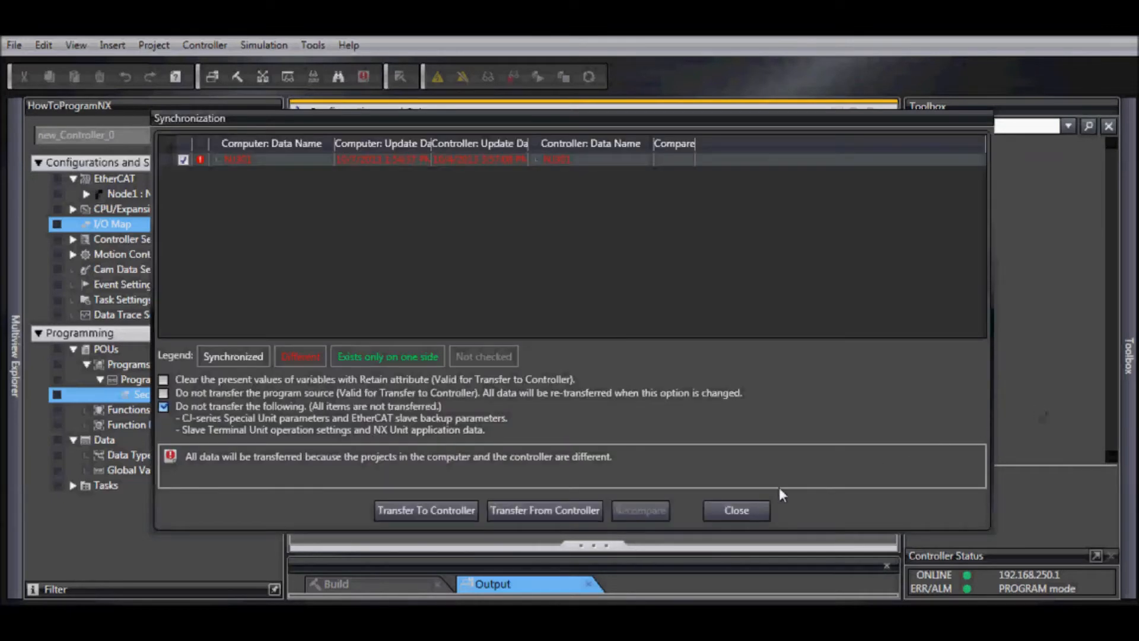
{"action": "left_click", "coordinate": [453, 514]}
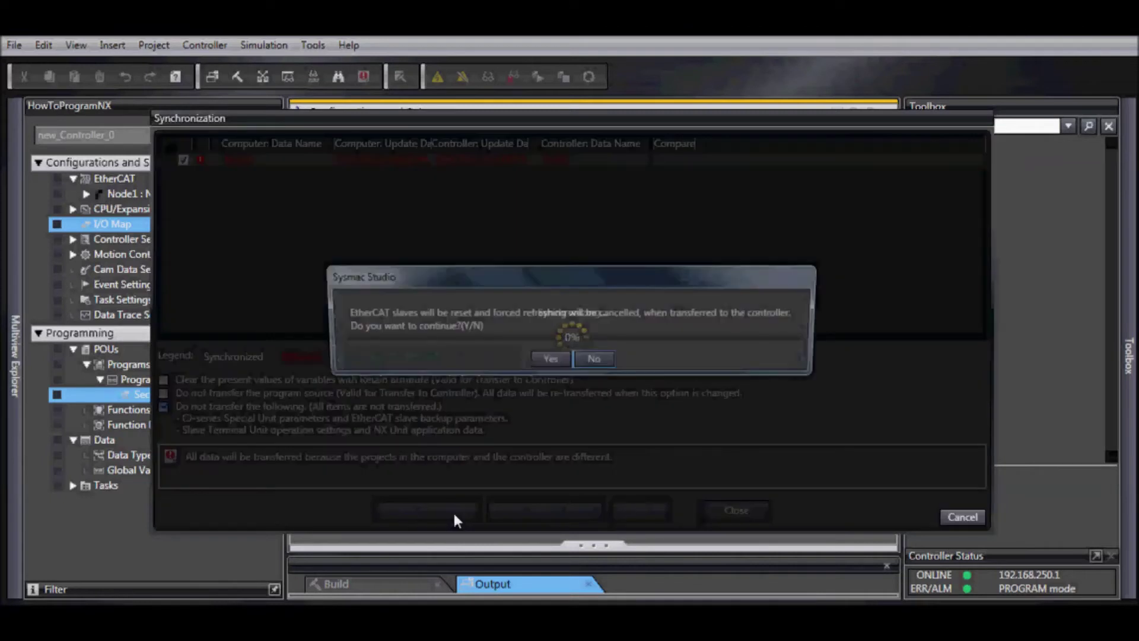
{"action": "left_click", "coordinate": [549, 362]}
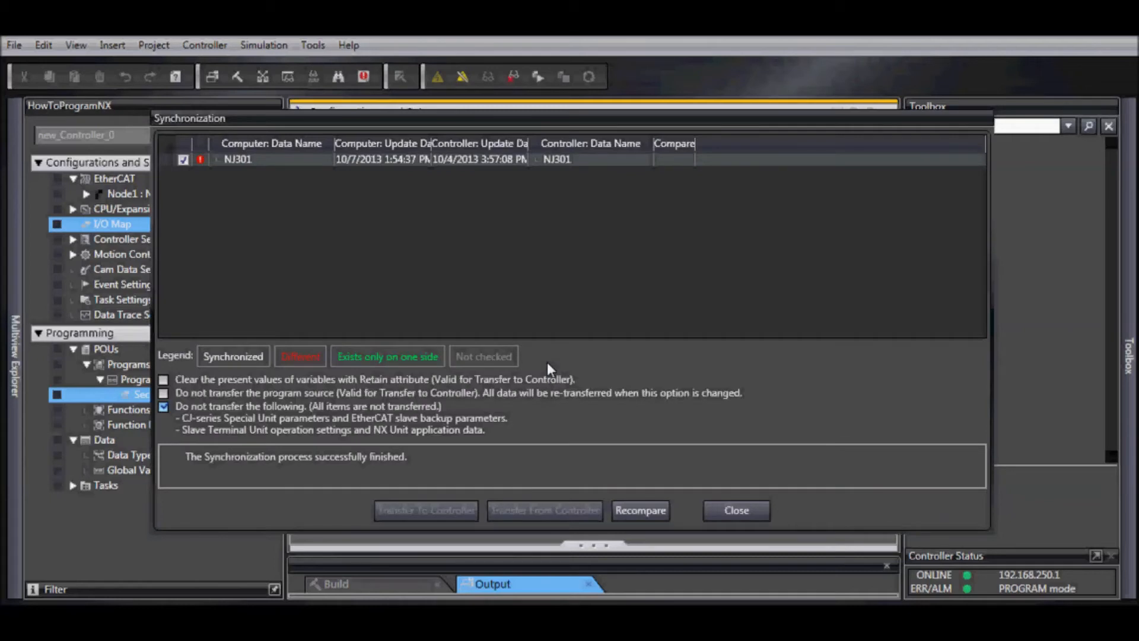
{"action": "left_click", "coordinate": [642, 512]}
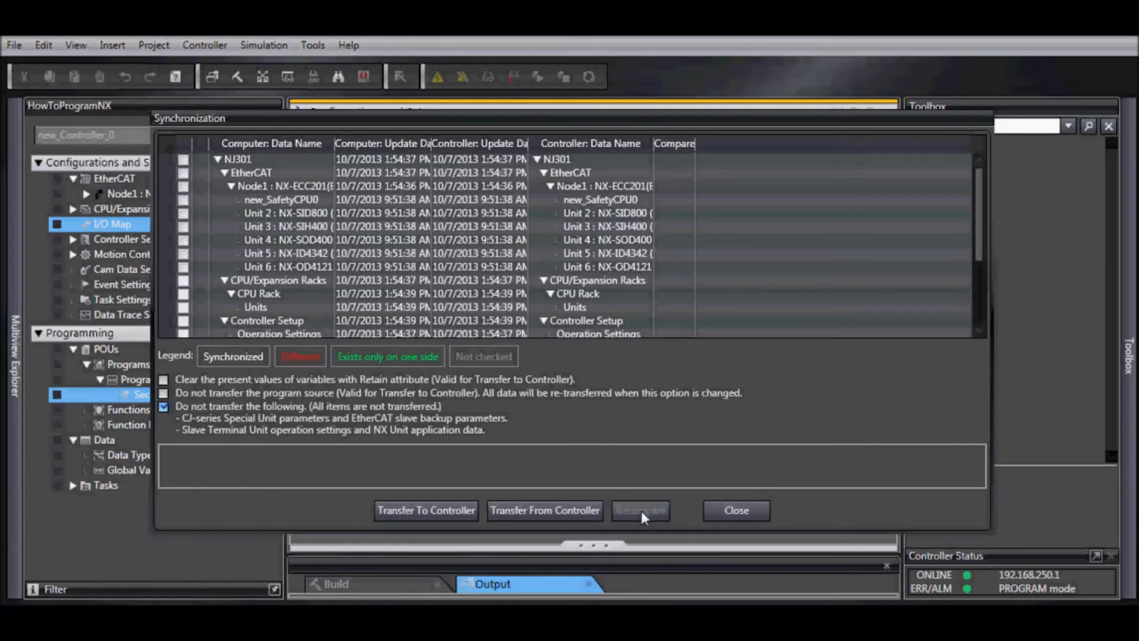
- Close the Synchronization results and return to the Controller menu
{"action": "left_click", "coordinate": [737, 511]}
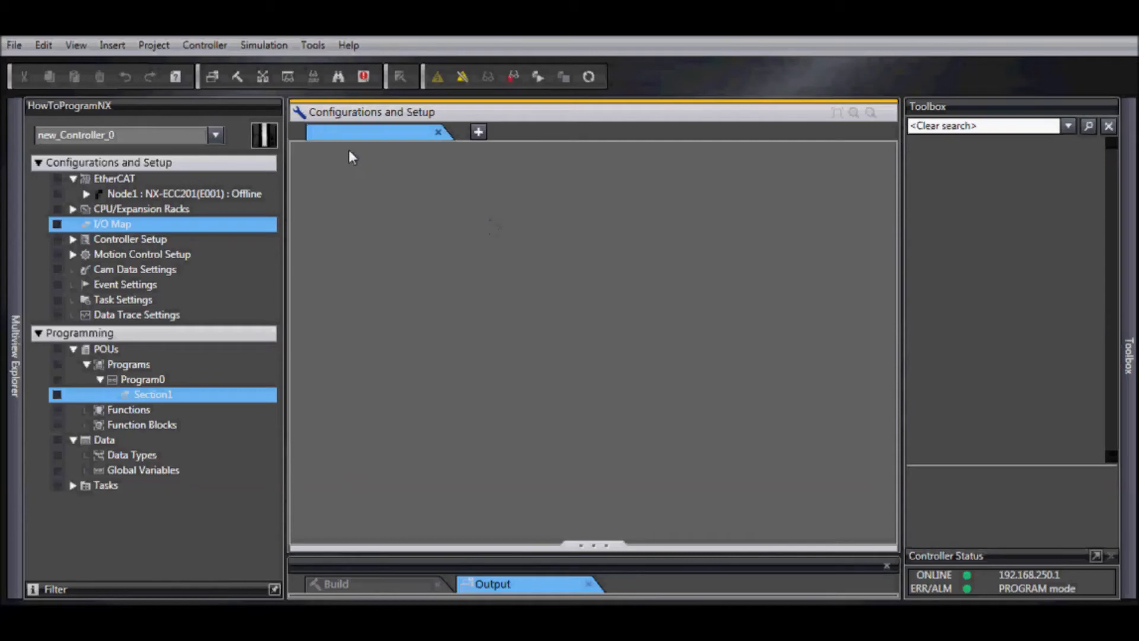
{"action": "left_click", "coordinate": [206, 44]}
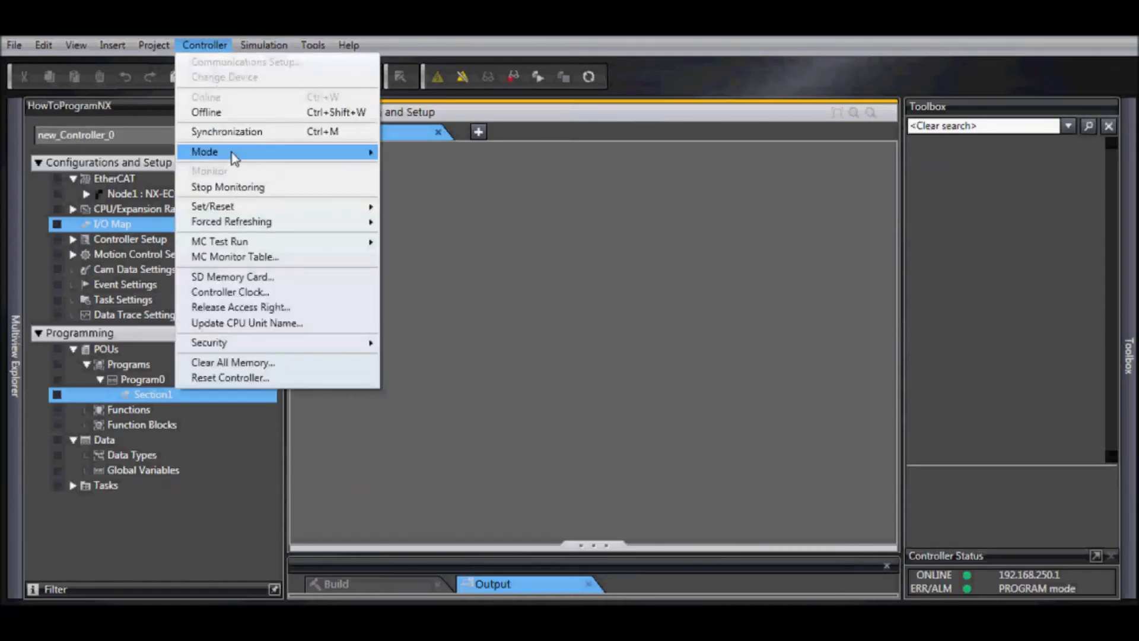
- Switch the NJ controller back to RUN mode and confirm the start
{"action": "mouse_move", "coordinate": [214, 152]}
{"action": "left_click", "coordinate": [418, 153]}
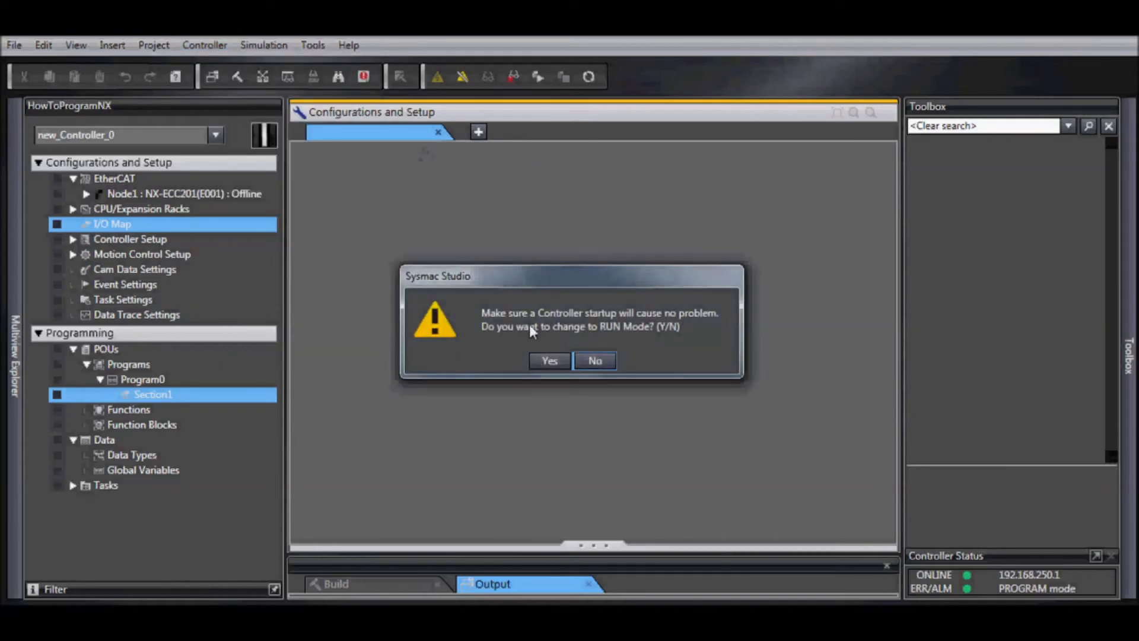
{"action": "left_click", "coordinate": [549, 361]}
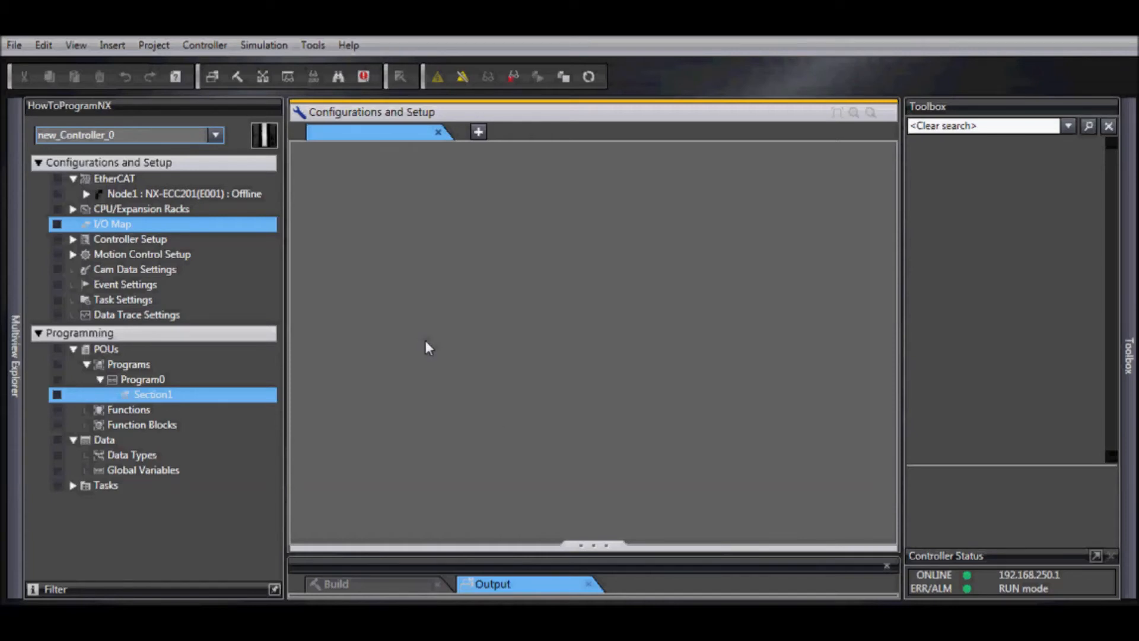
{"action": "left_click", "coordinate": [220, 133]}
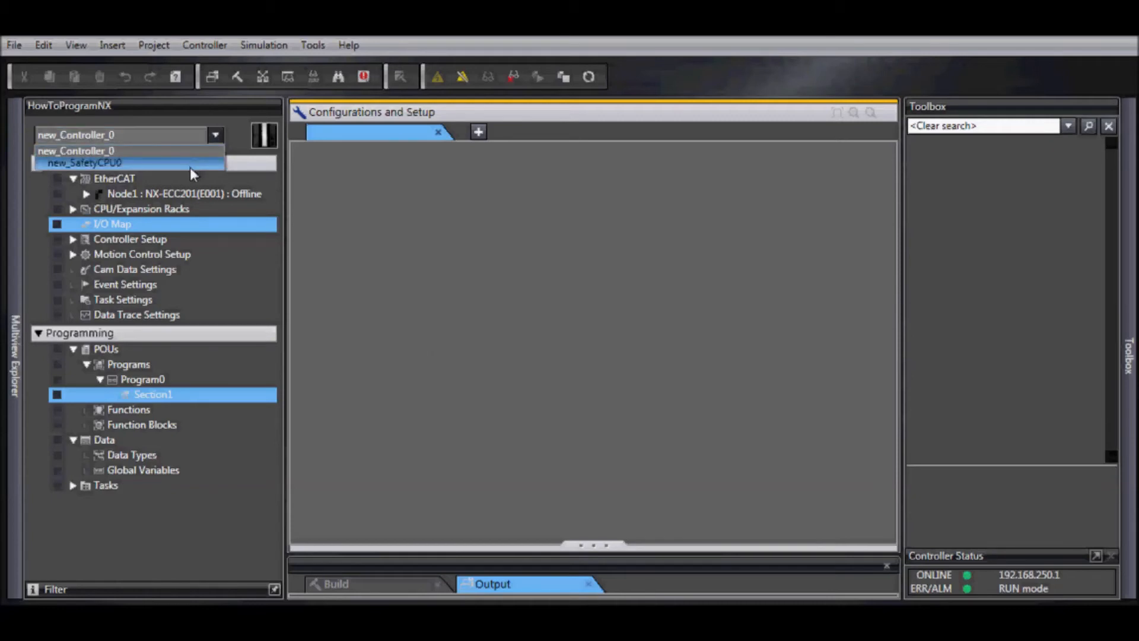
- Select new_SafetyCPU0 and request DEBUG mode for the safety CPU
{"action": "left_click", "coordinate": [189, 163]}
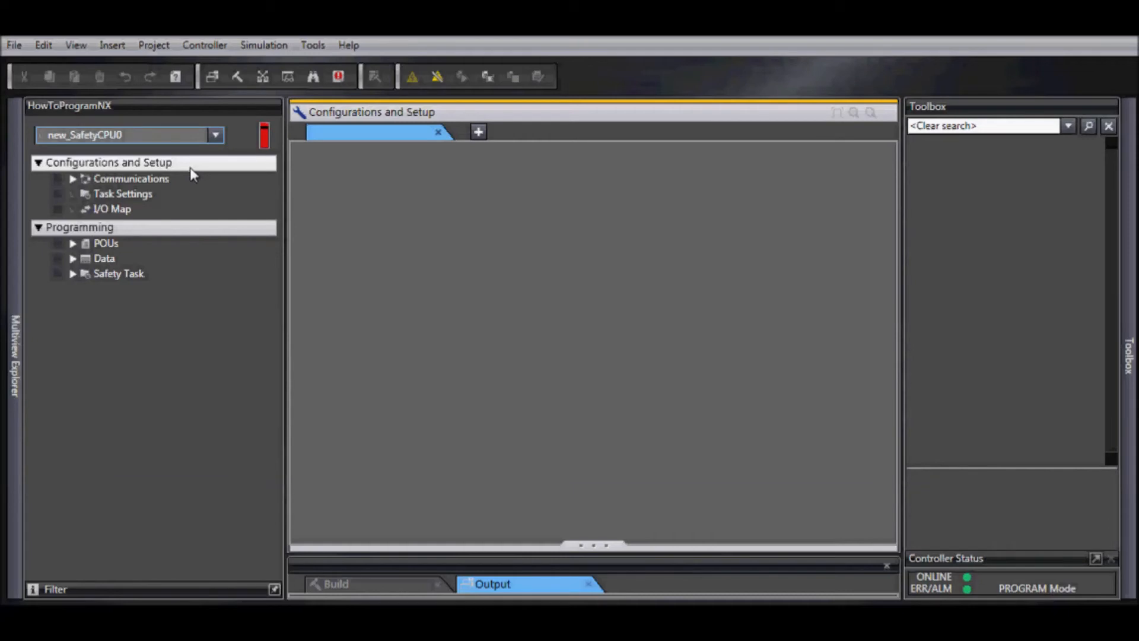
{"action": "left_click", "coordinate": [212, 46]}
{"action": "mouse_move", "coordinate": [204, 117]}
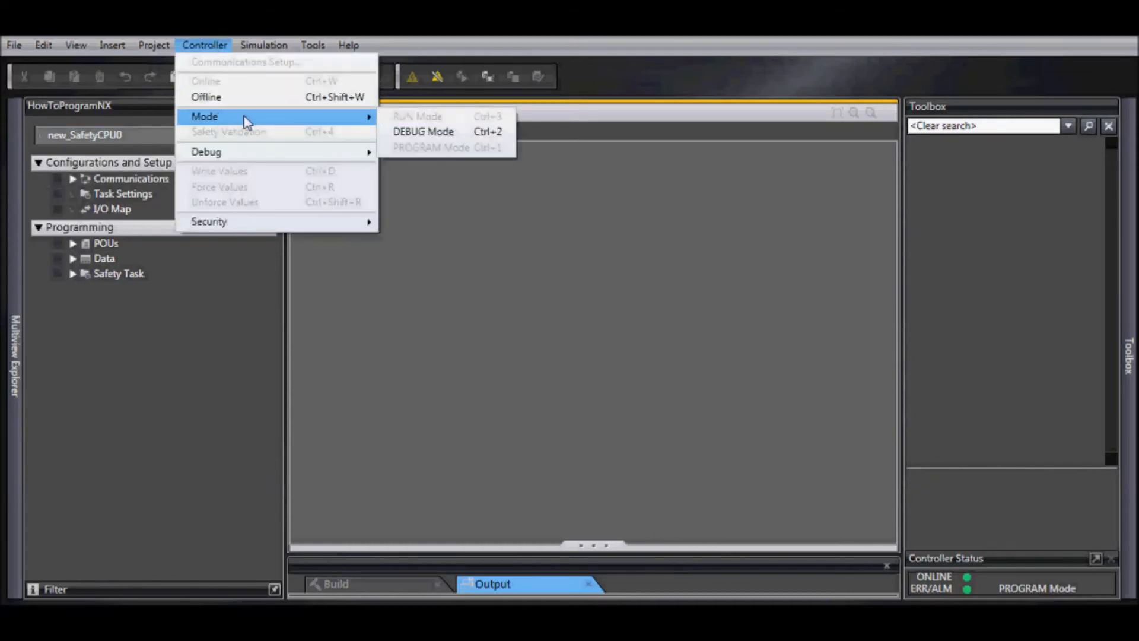
{"action": "left_click", "coordinate": [402, 136]}
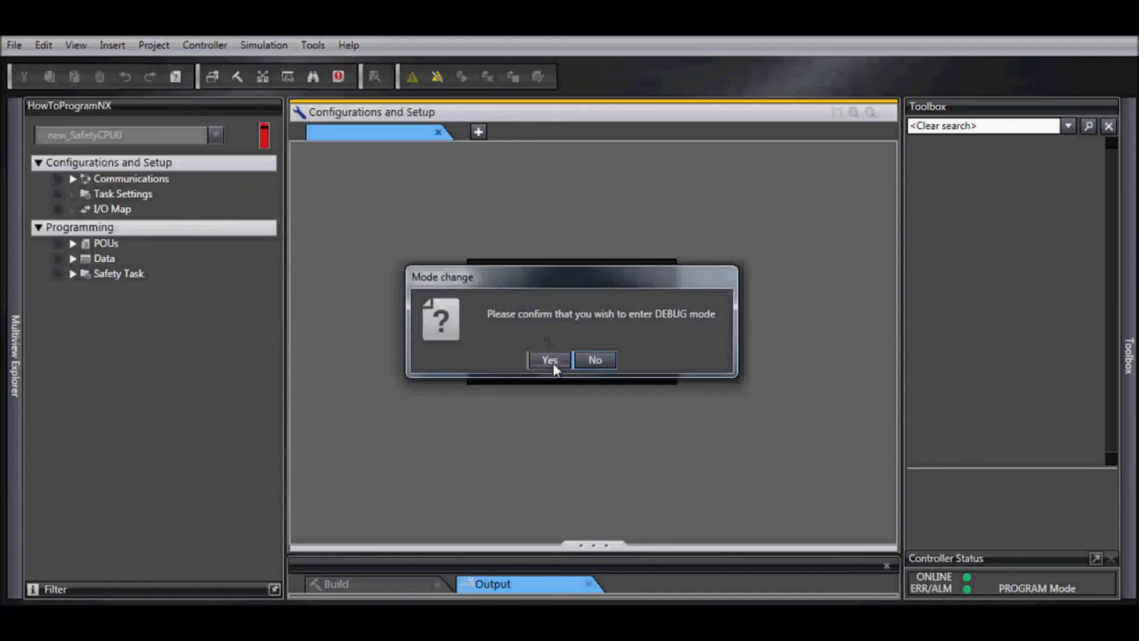
{"action": "left_click", "coordinate": [553, 363]}
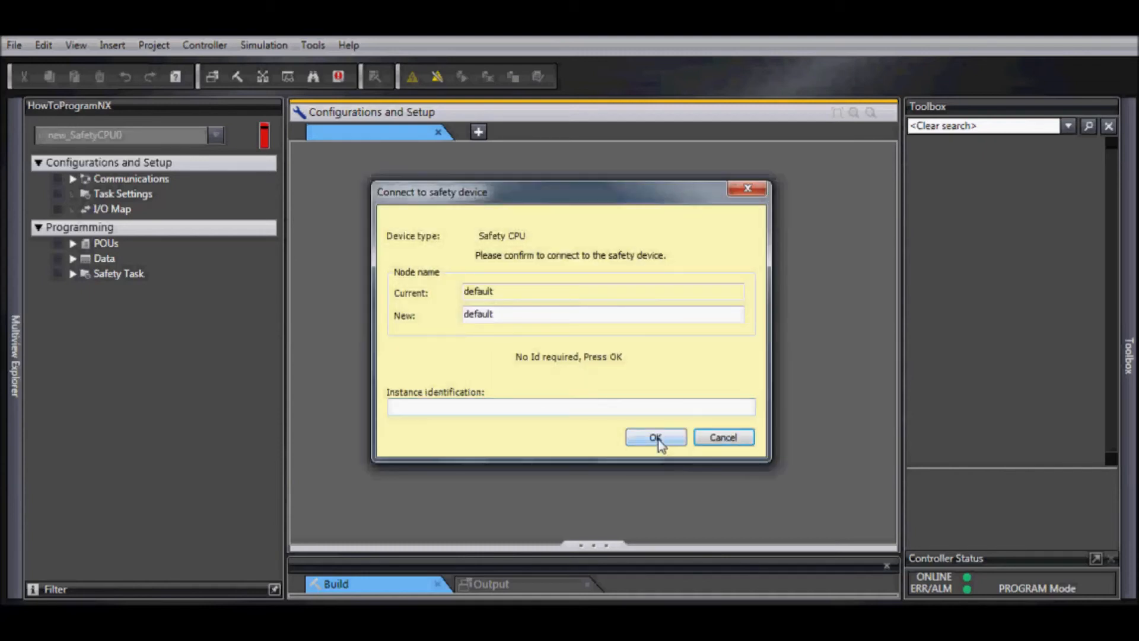
- Confirm the safety device connection, machine safety and password so the download completes into DEBUG mode
{"action": "left_click", "coordinate": [656, 437]}
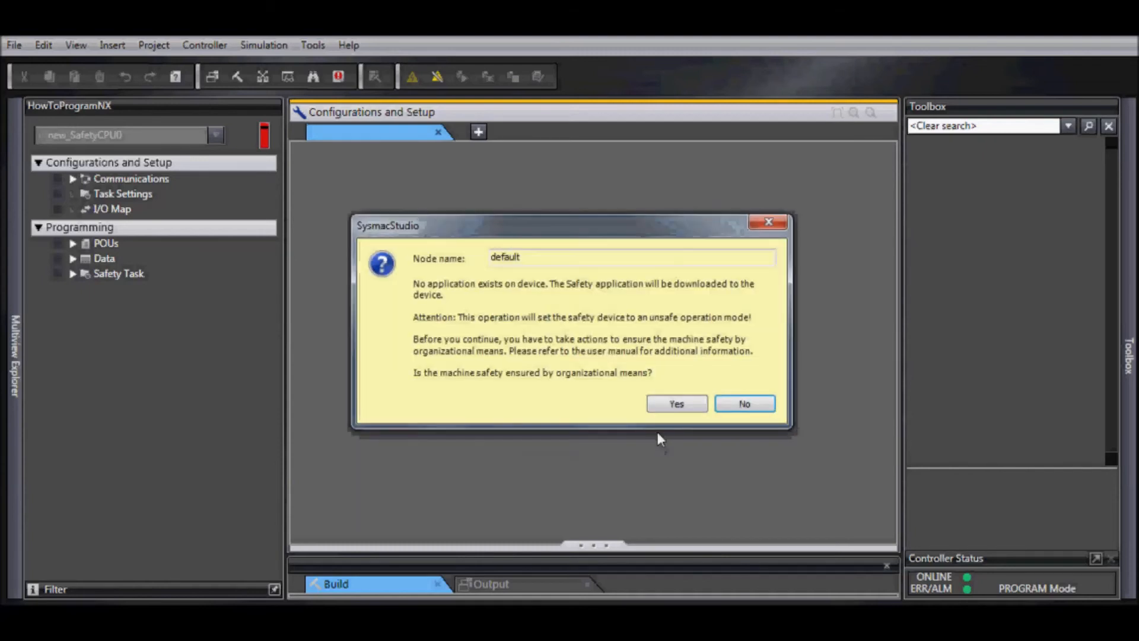
{"action": "left_click", "coordinate": [675, 404]}
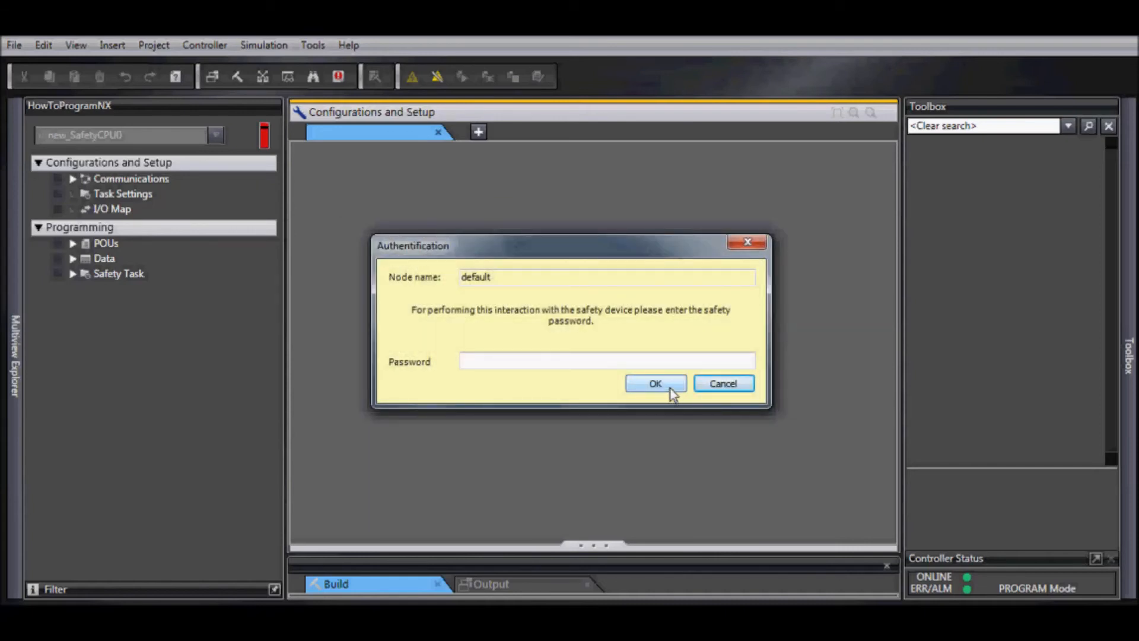
{"action": "left_click", "coordinate": [673, 390]}
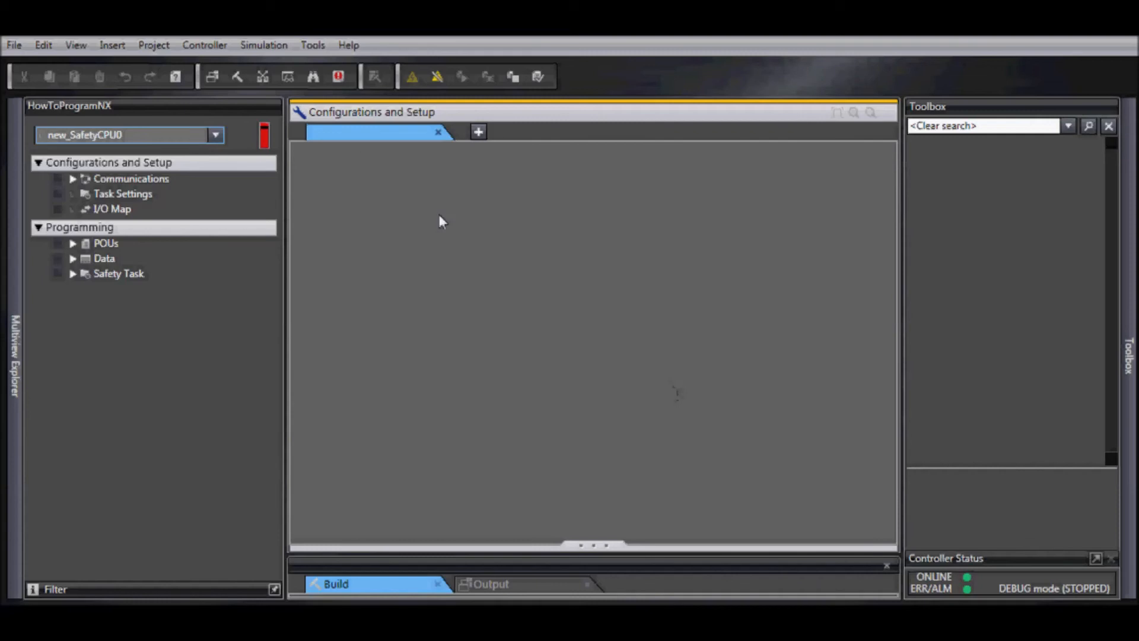
- Run Safety Validation on the in-work SafetyApp and acknowledge it succeeds with RUN on next startup
{"action": "left_click", "coordinate": [207, 45]}
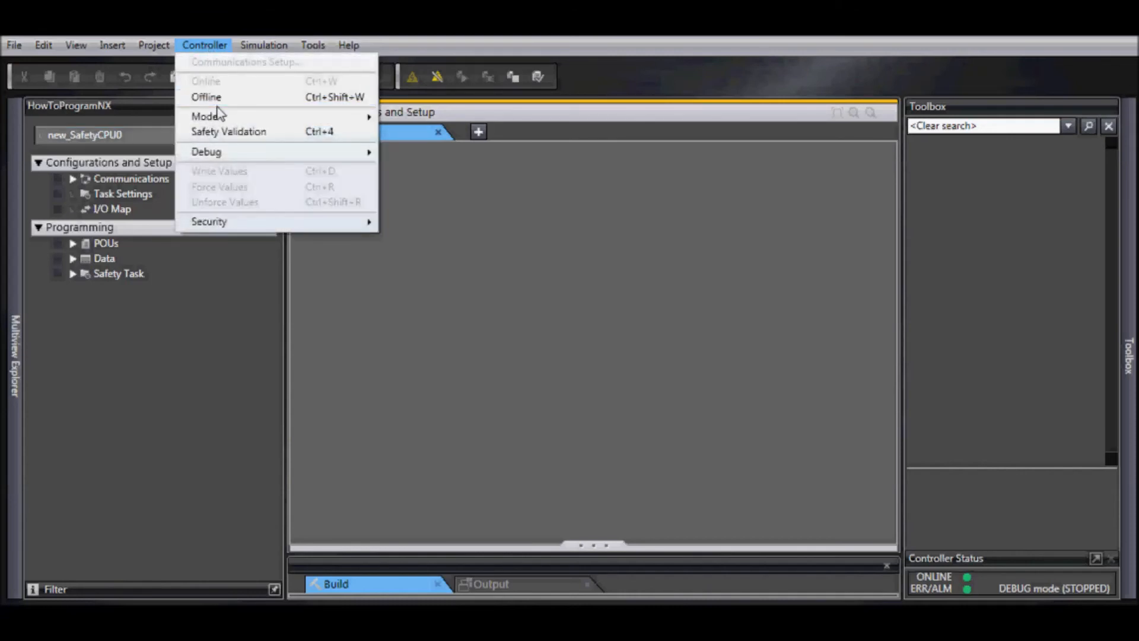
{"action": "left_click", "coordinate": [228, 133]}
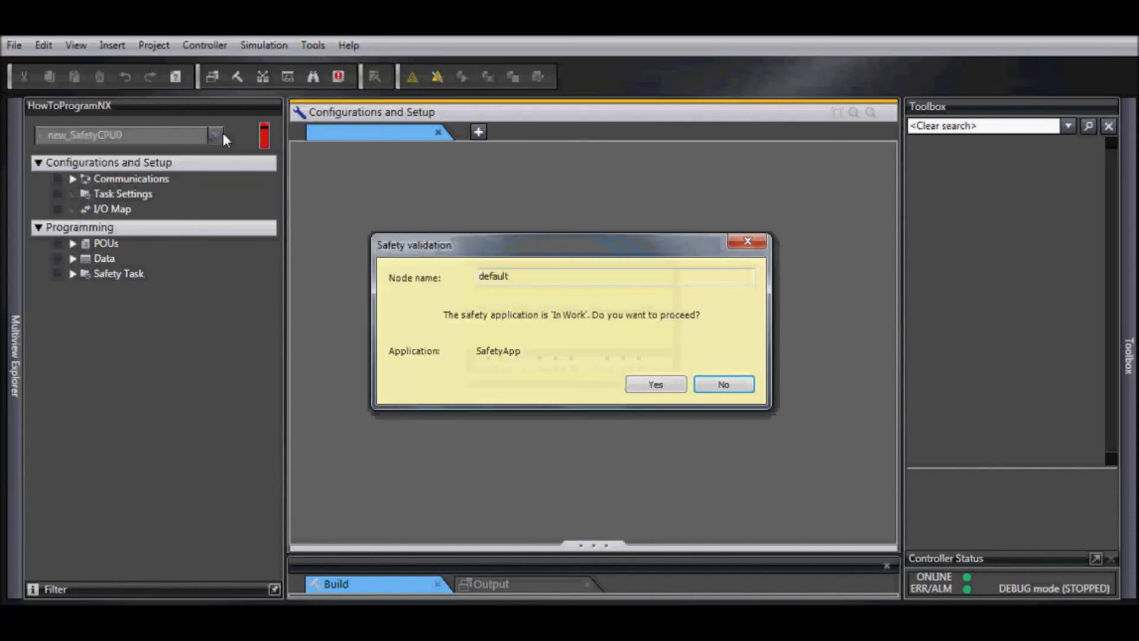
{"action": "left_click", "coordinate": [654, 383]}
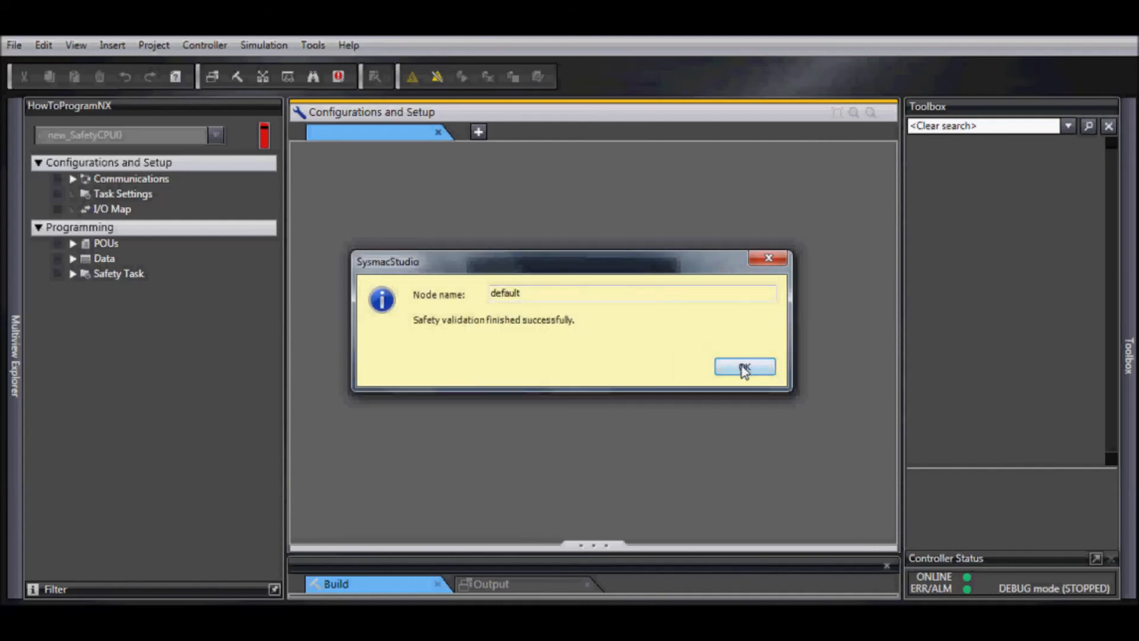
{"action": "left_click", "coordinate": [744, 368]}
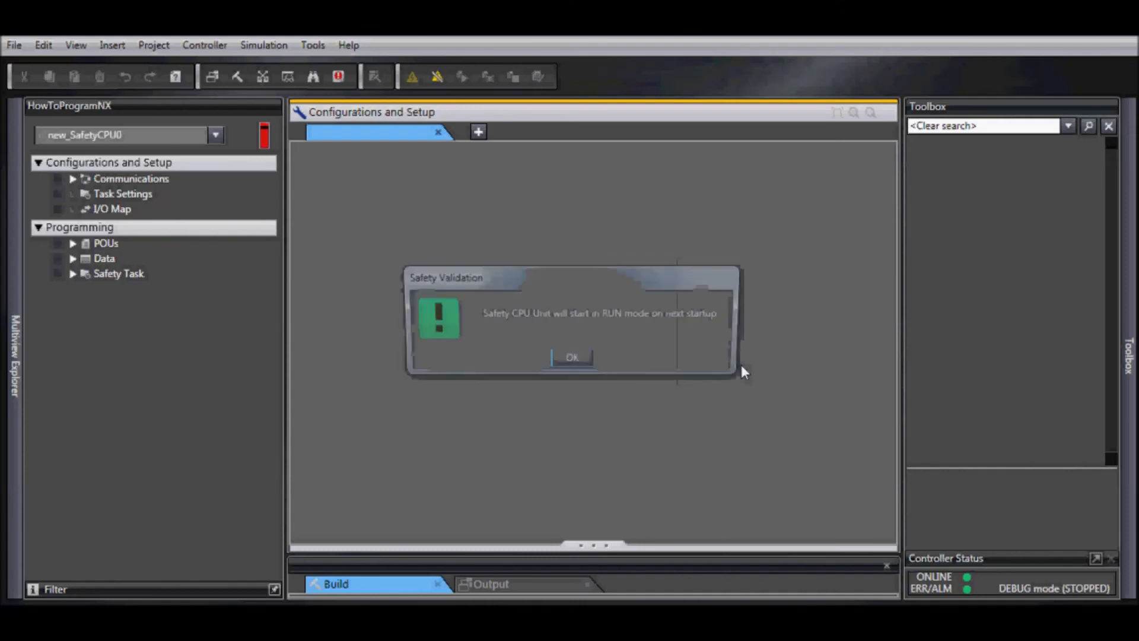
{"action": "left_click", "coordinate": [578, 360]}
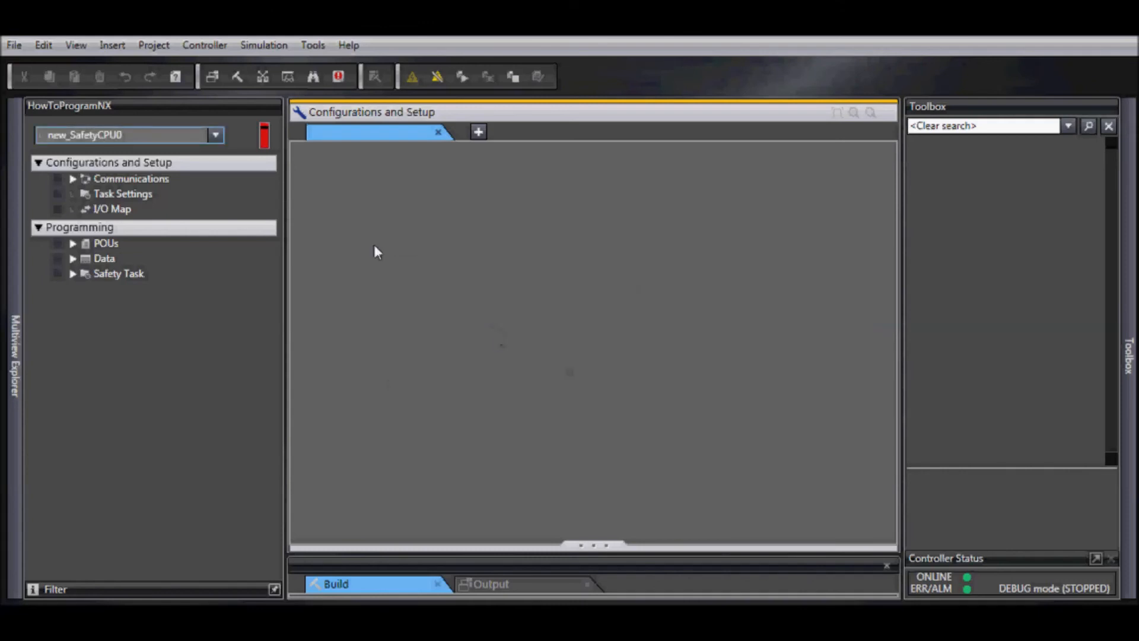
{"action": "left_click", "coordinate": [205, 43]}
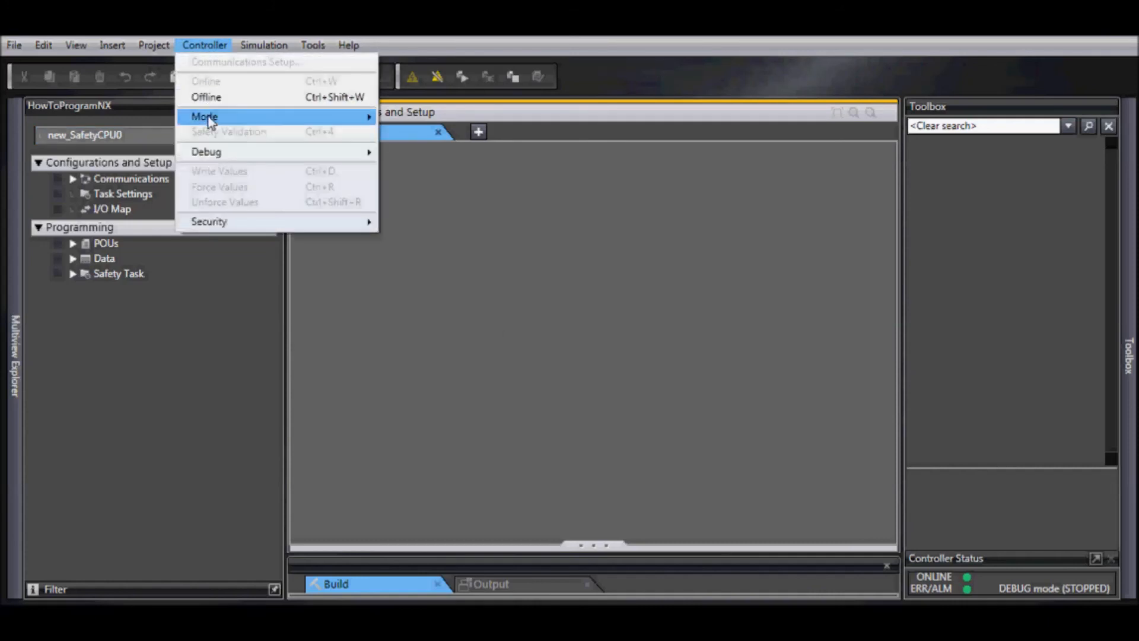
{"action": "mouse_move", "coordinate": [205, 117]}
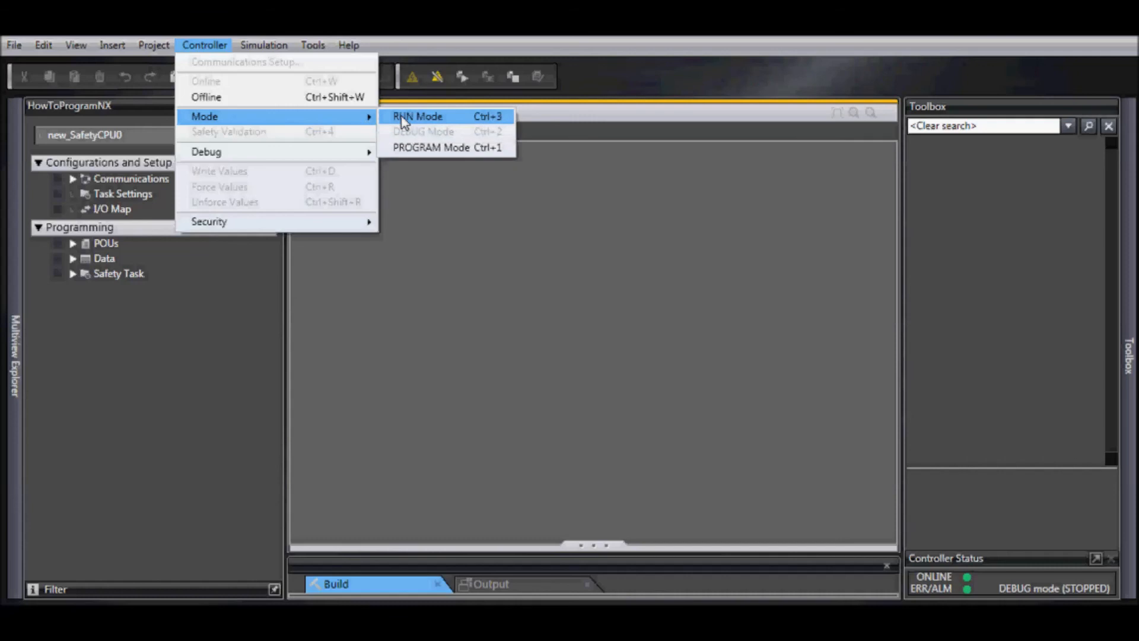
- Switch the safety CPU to RUN mode, confirming the restart and that debug mode has been left
{"action": "left_click", "coordinate": [405, 120]}
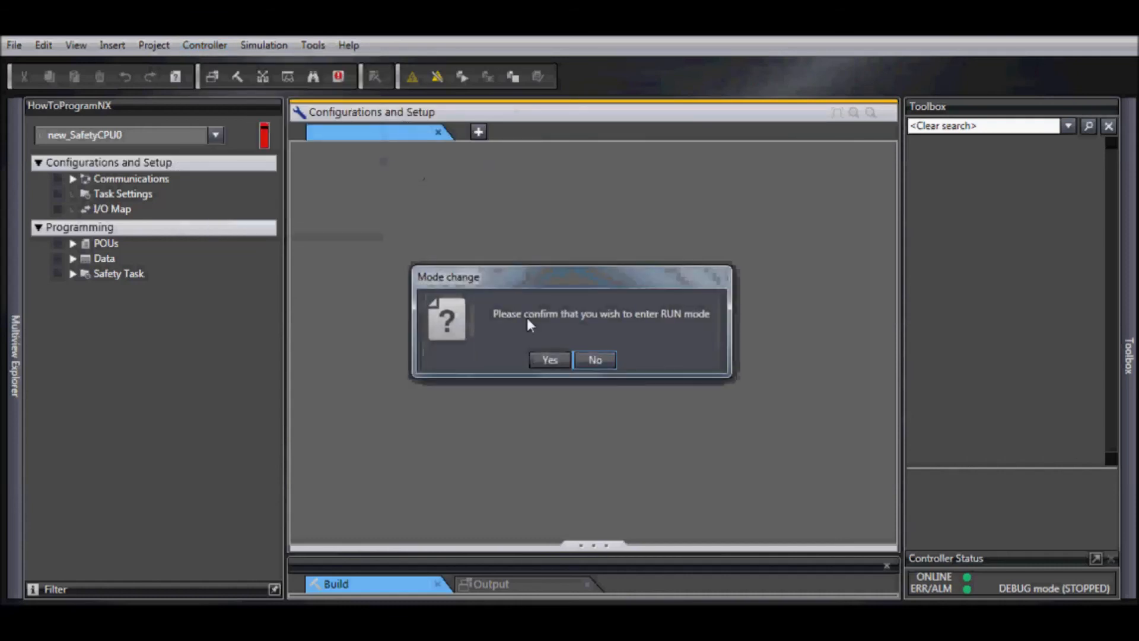
{"action": "left_click", "coordinate": [549, 360]}
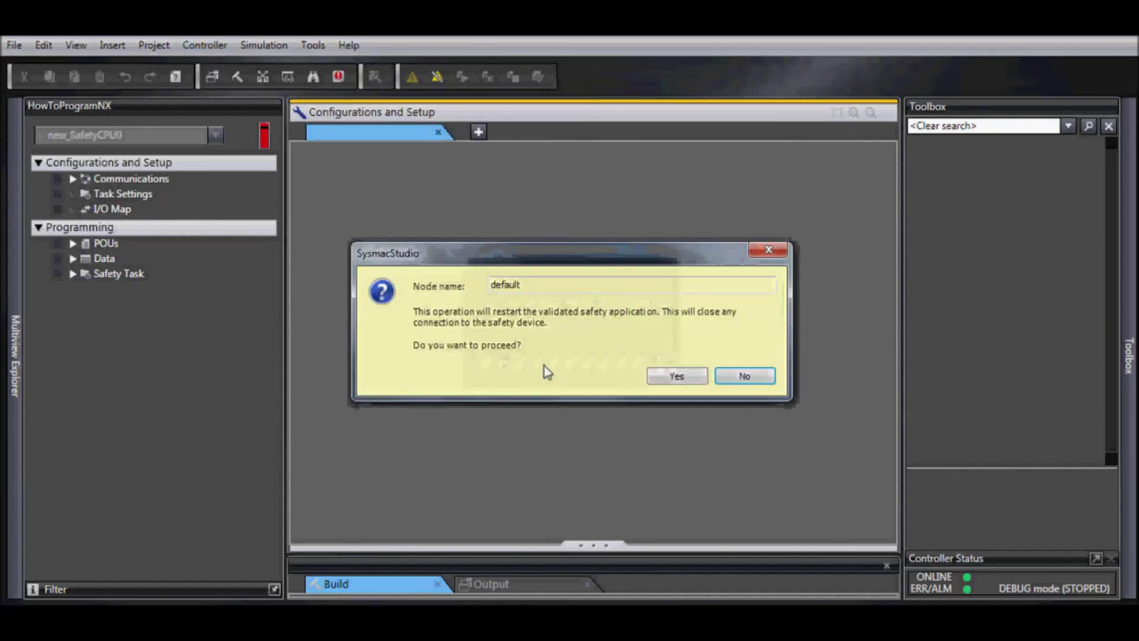
{"action": "left_click", "coordinate": [674, 376]}
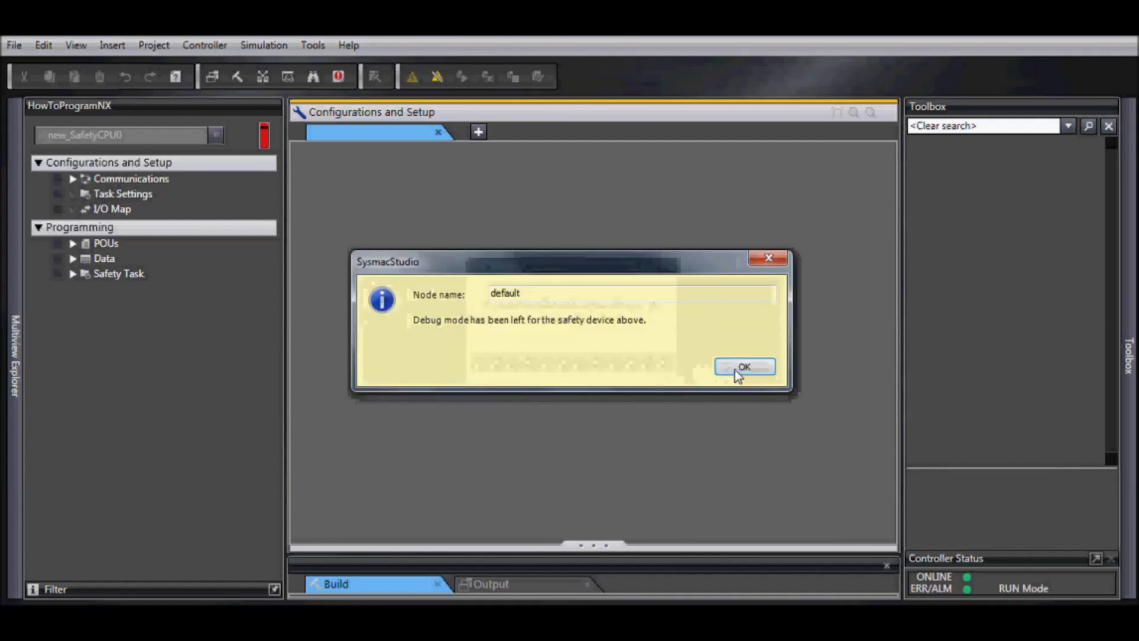
{"action": "left_click", "coordinate": [734, 369]}
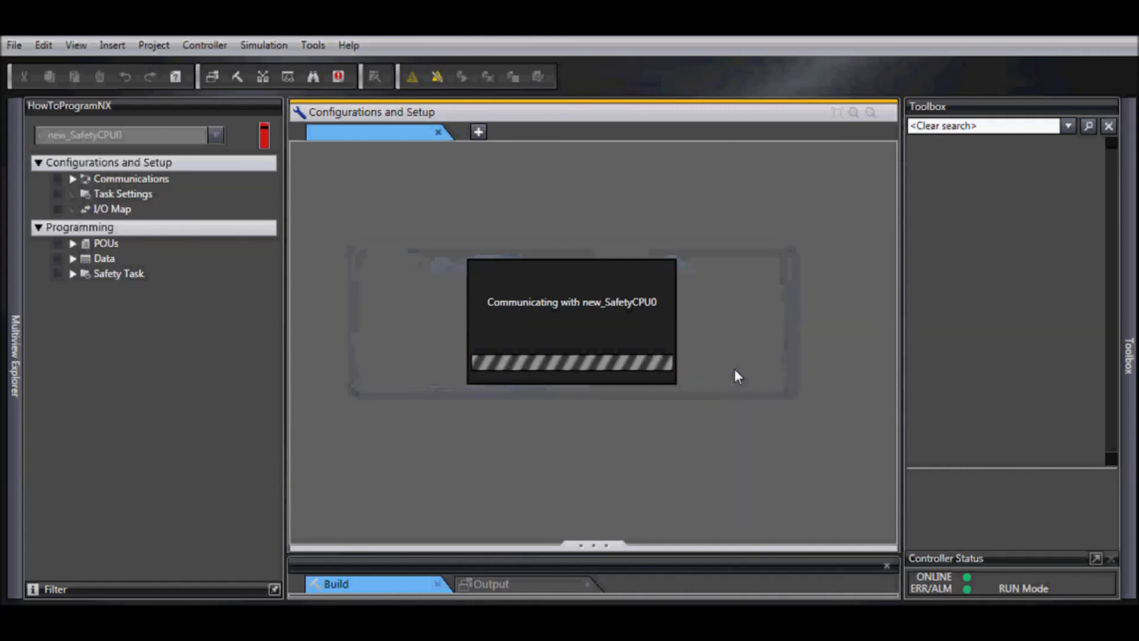